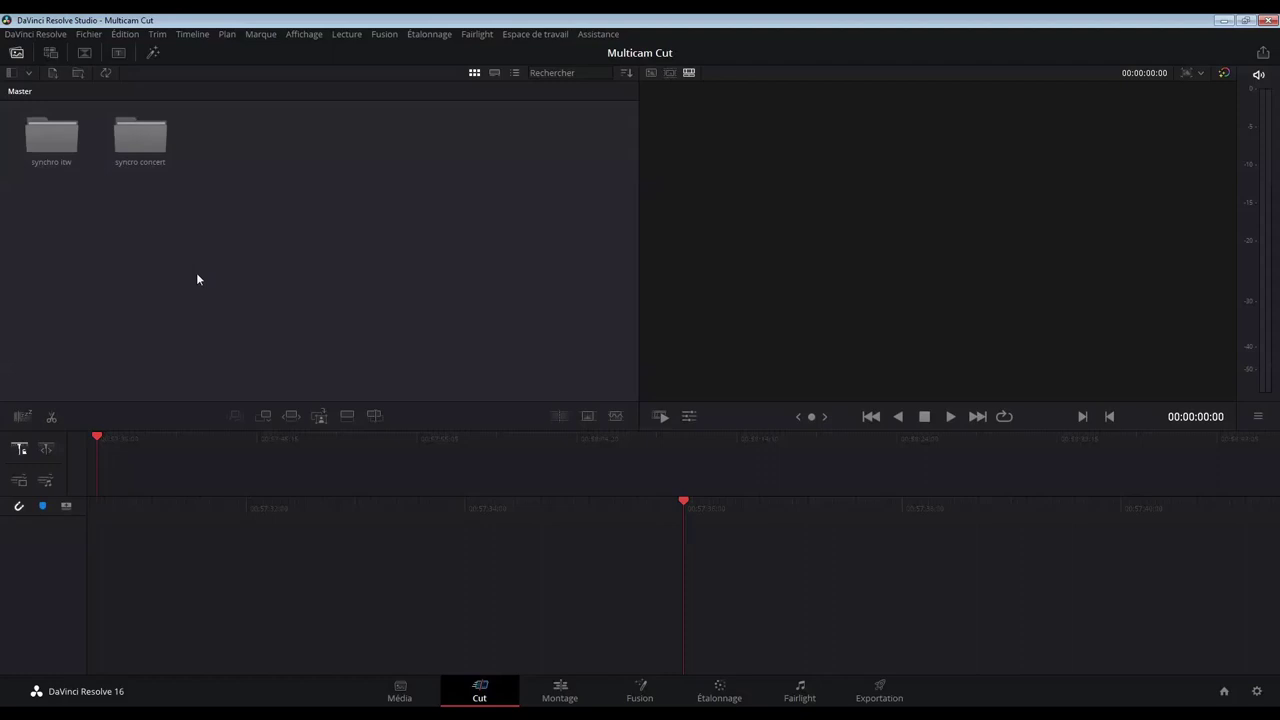
# Open the synchro itw bin, preview Plan L.mov and Plan S.mov, and locate the clapperboard moment in Plan S.mov.
pyautogui.click(61, 148)
pyautogui.doubleClick(61, 148)
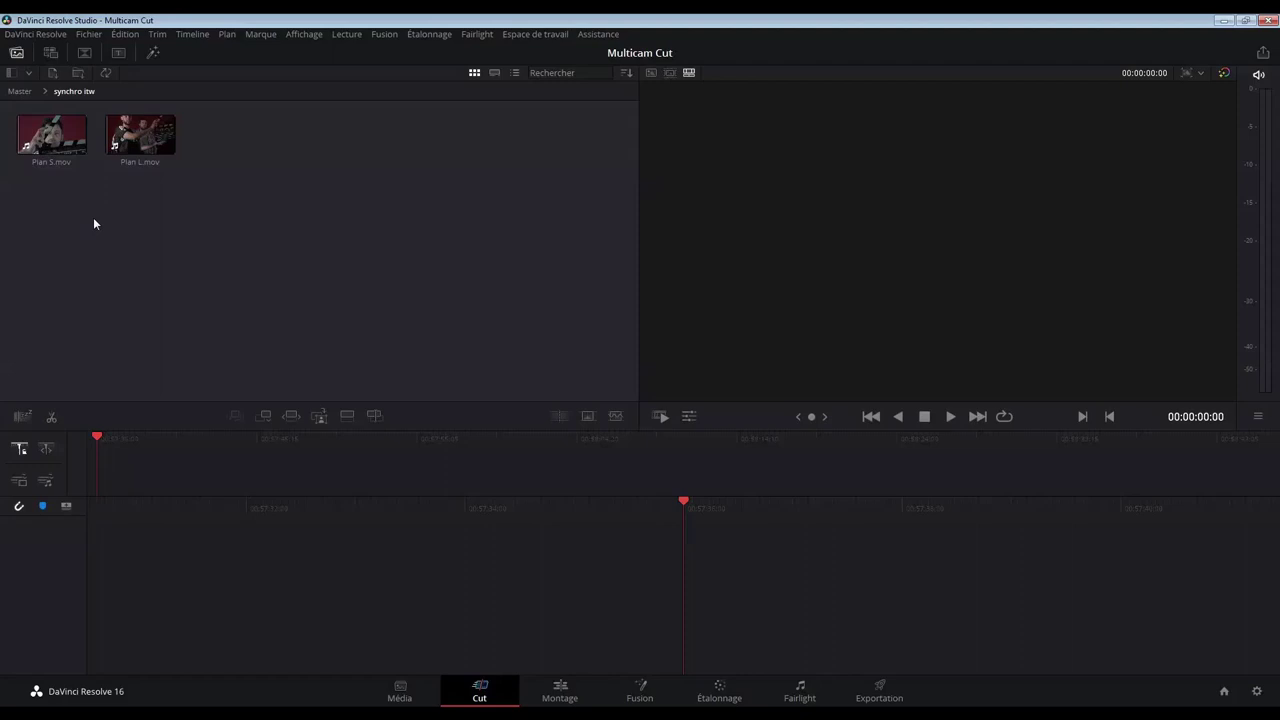
pyautogui.click(146, 144)
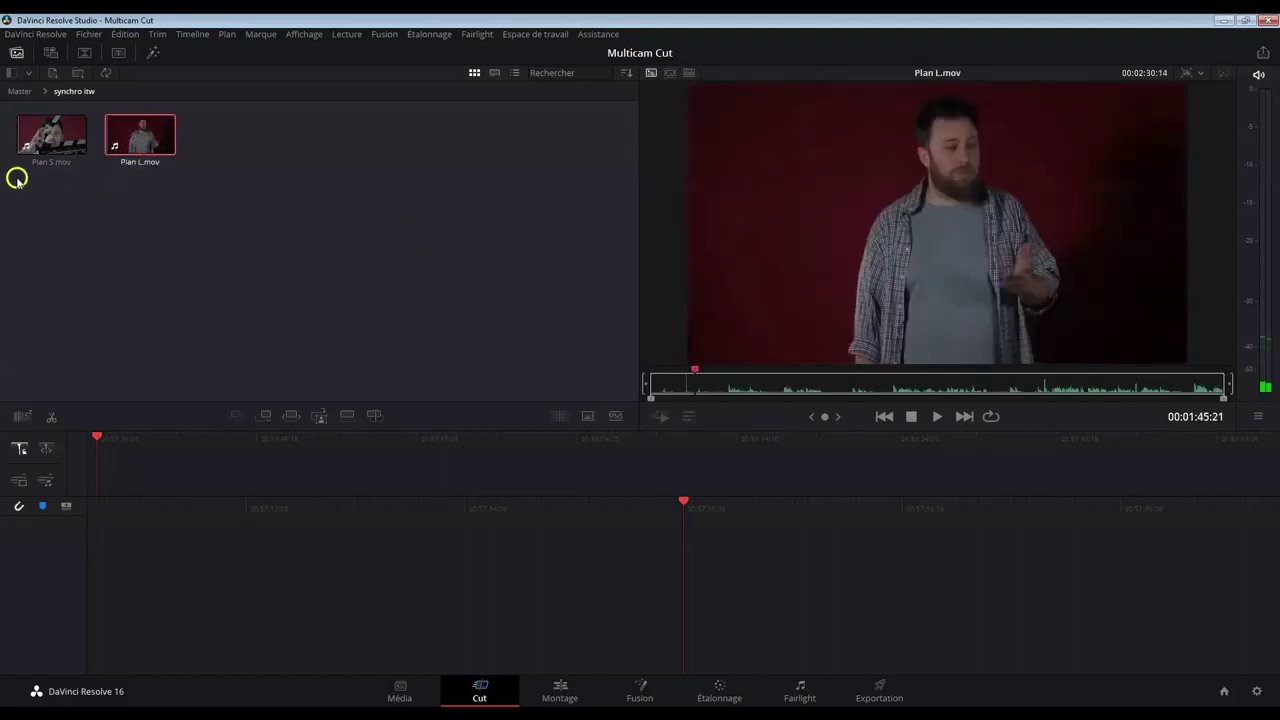
pyautogui.click(45, 151)
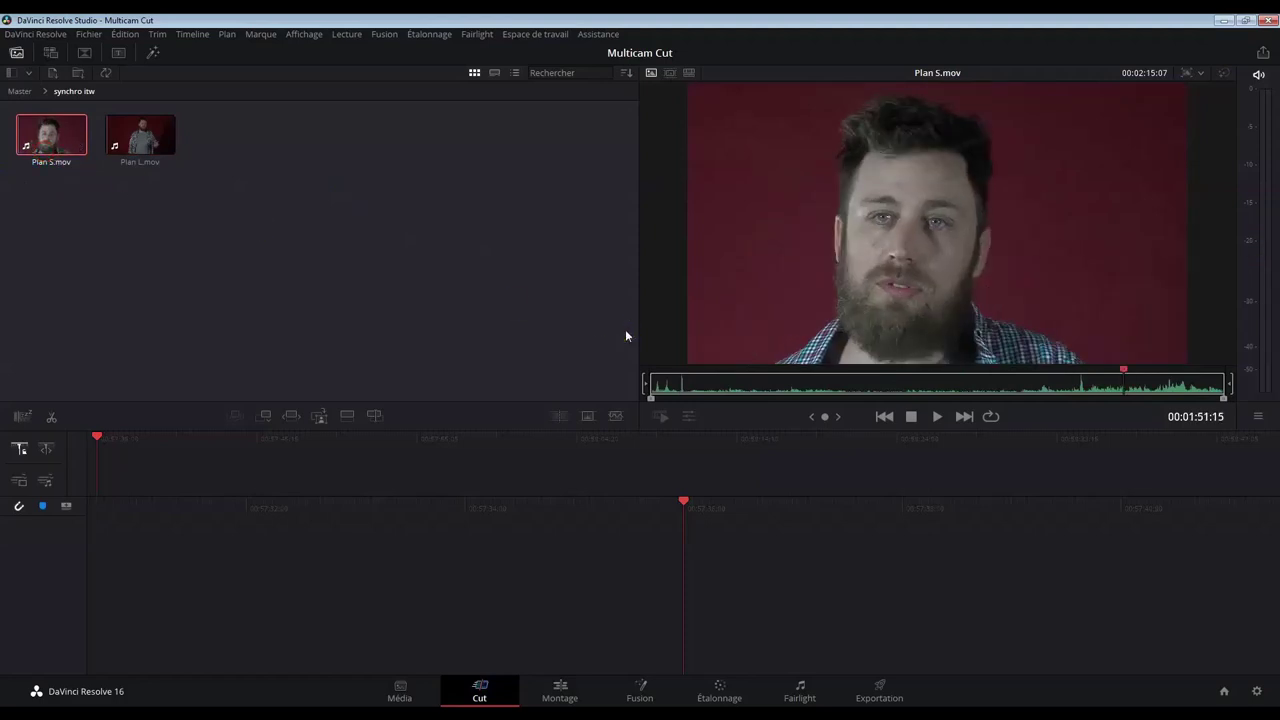
pyautogui.moveTo(682, 390); pyautogui.dragTo(682, 393)
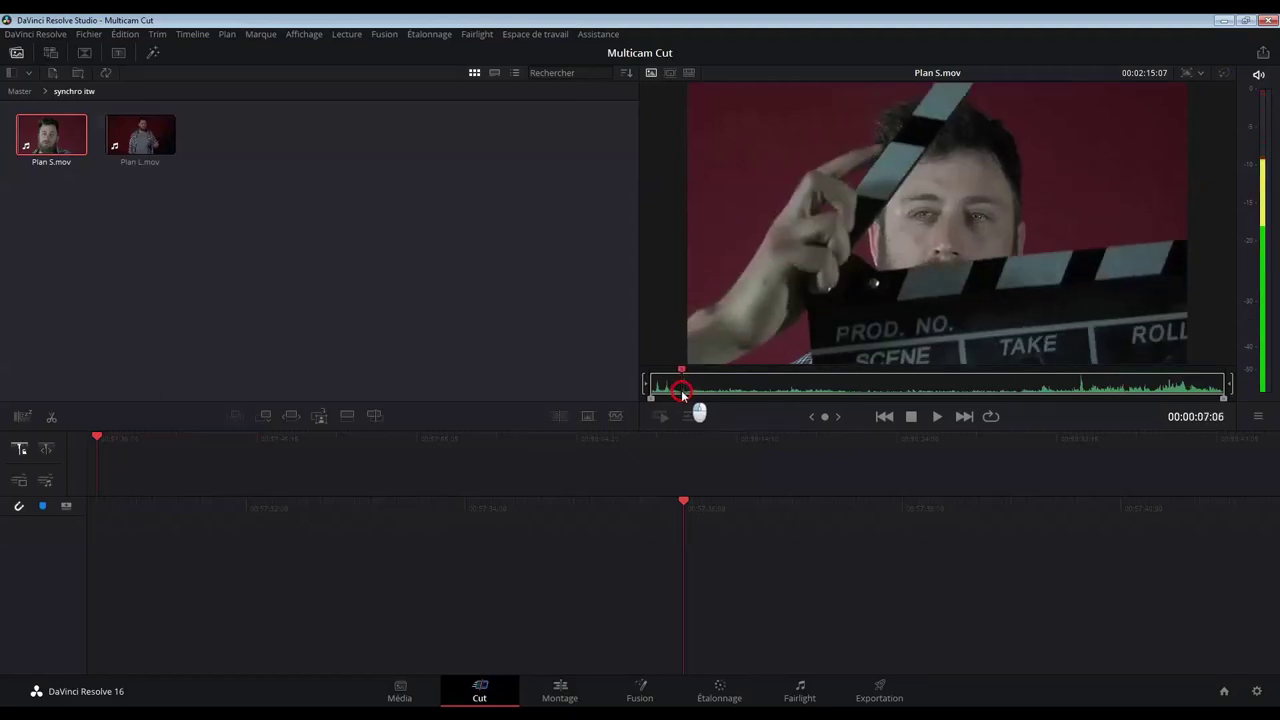
# Set the In point of Plan L.mov on the clapperboard closing at 00:00:09:07.
pyautogui.click(128, 136)
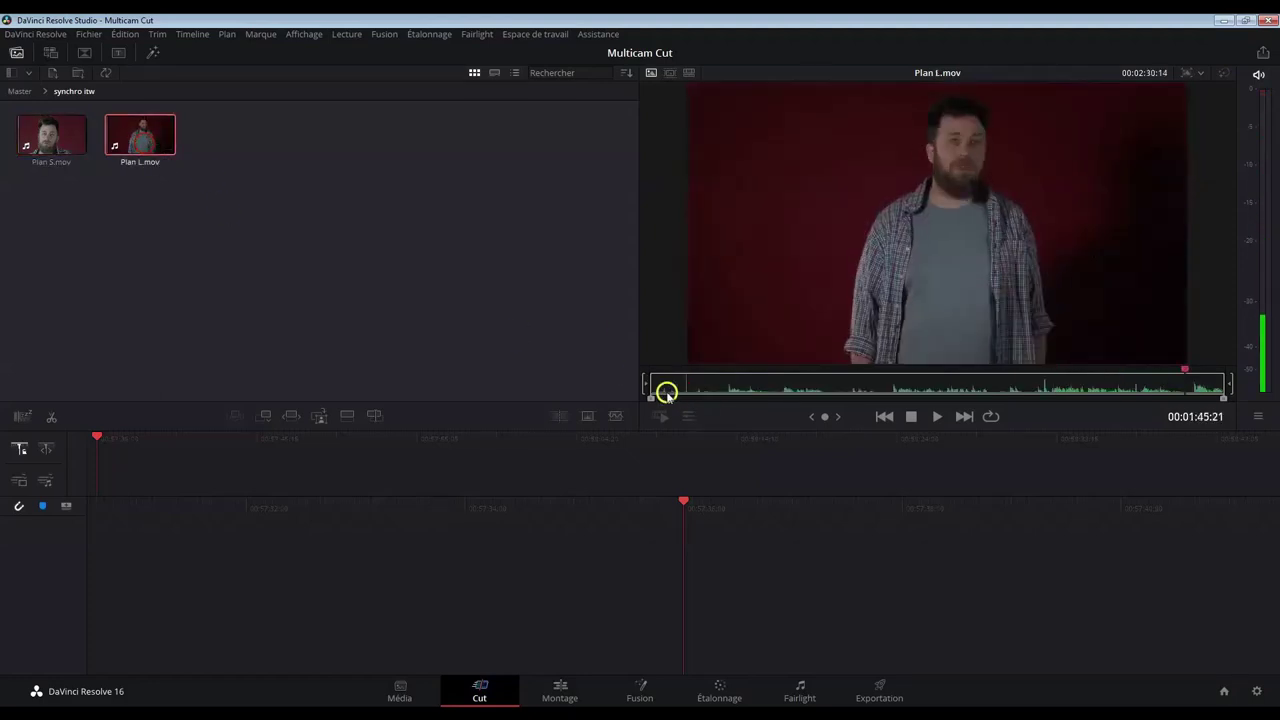
pyautogui.click(686, 390)
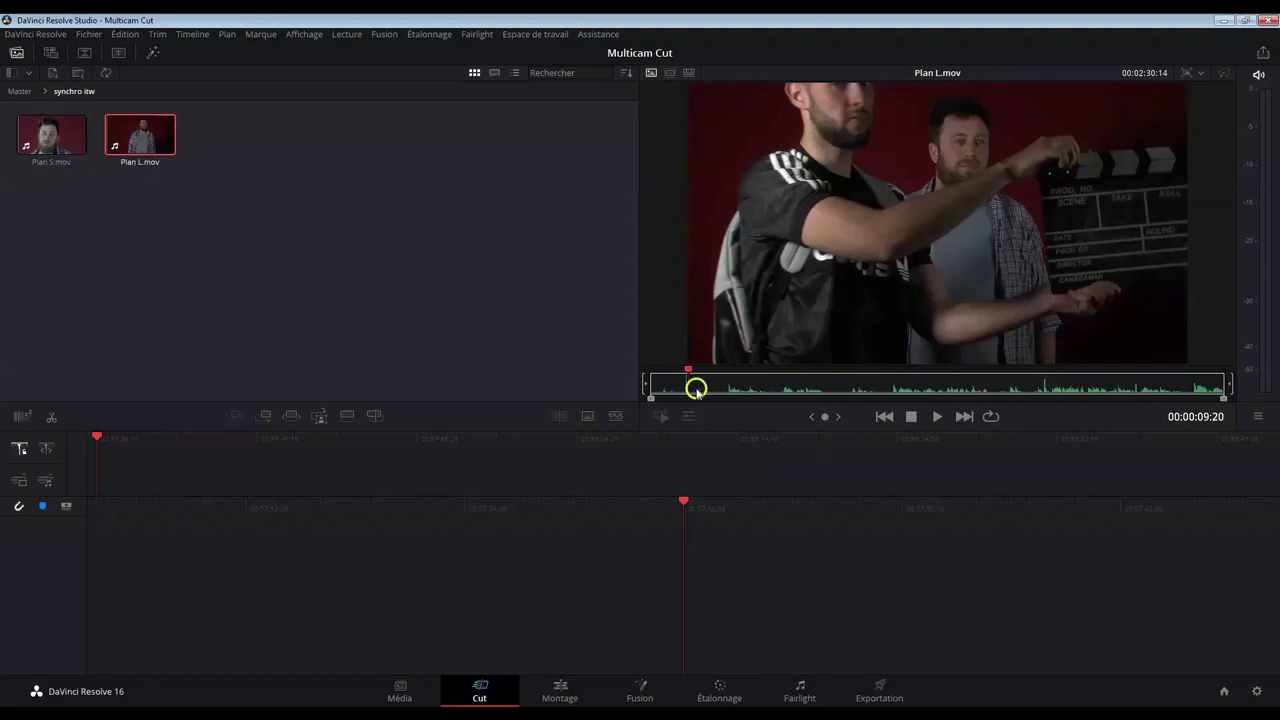
pyautogui.press('j')
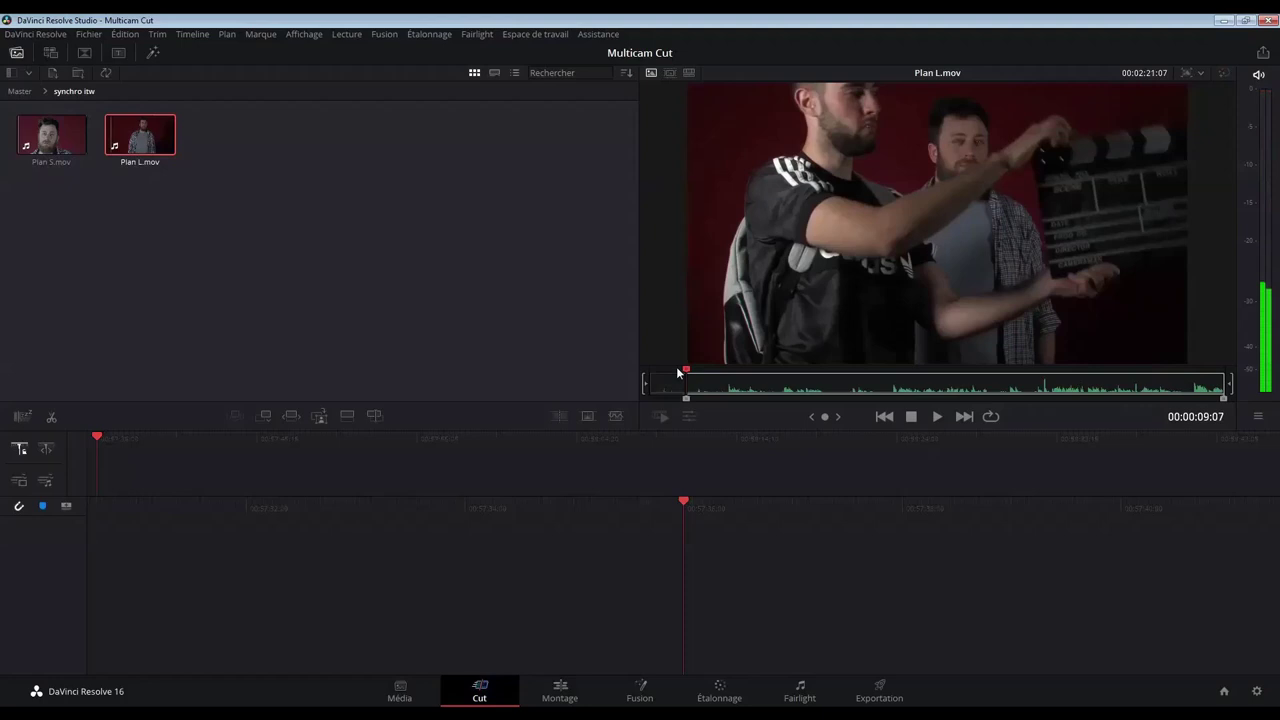
# Set the In point of Plan S.mov on the clapperboard closing at 00:00:07:08.
pyautogui.click(51, 134)
pyautogui.click(636, 418)
pyautogui.click(677, 378)
pyautogui.click(726, 349)
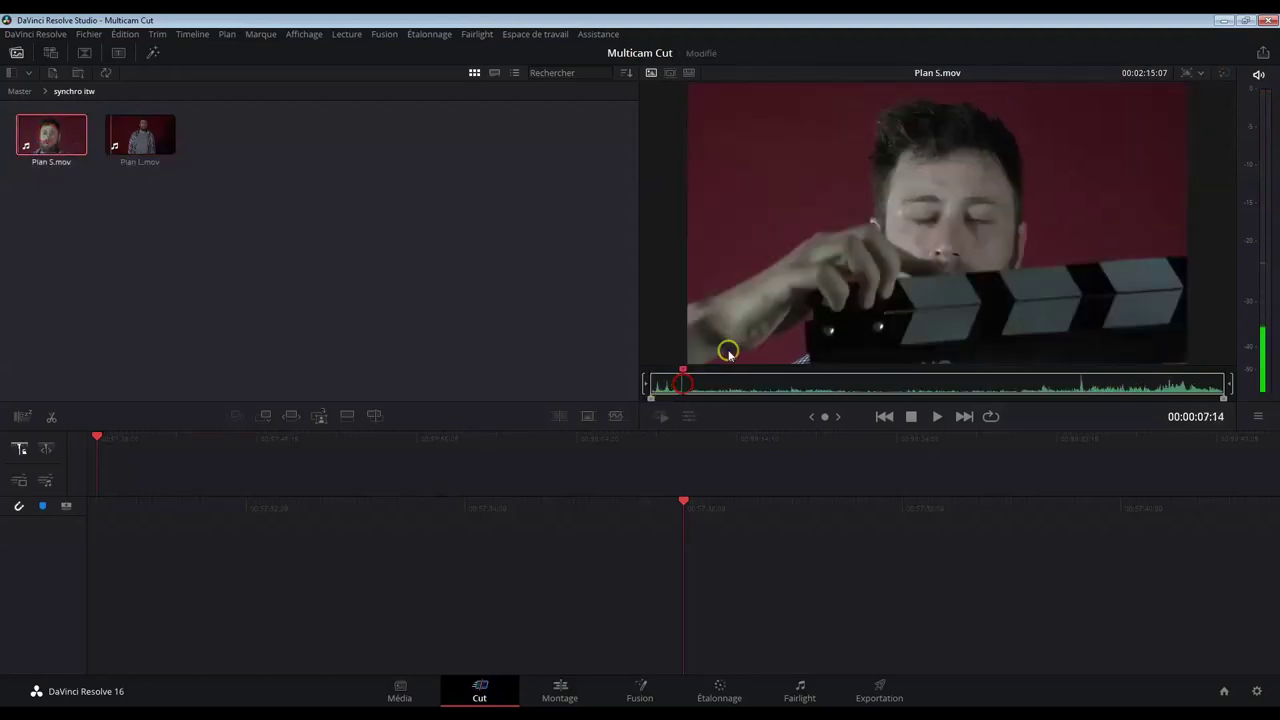
pyautogui.press('space')
pyautogui.press('space')
pyautogui.press('i')
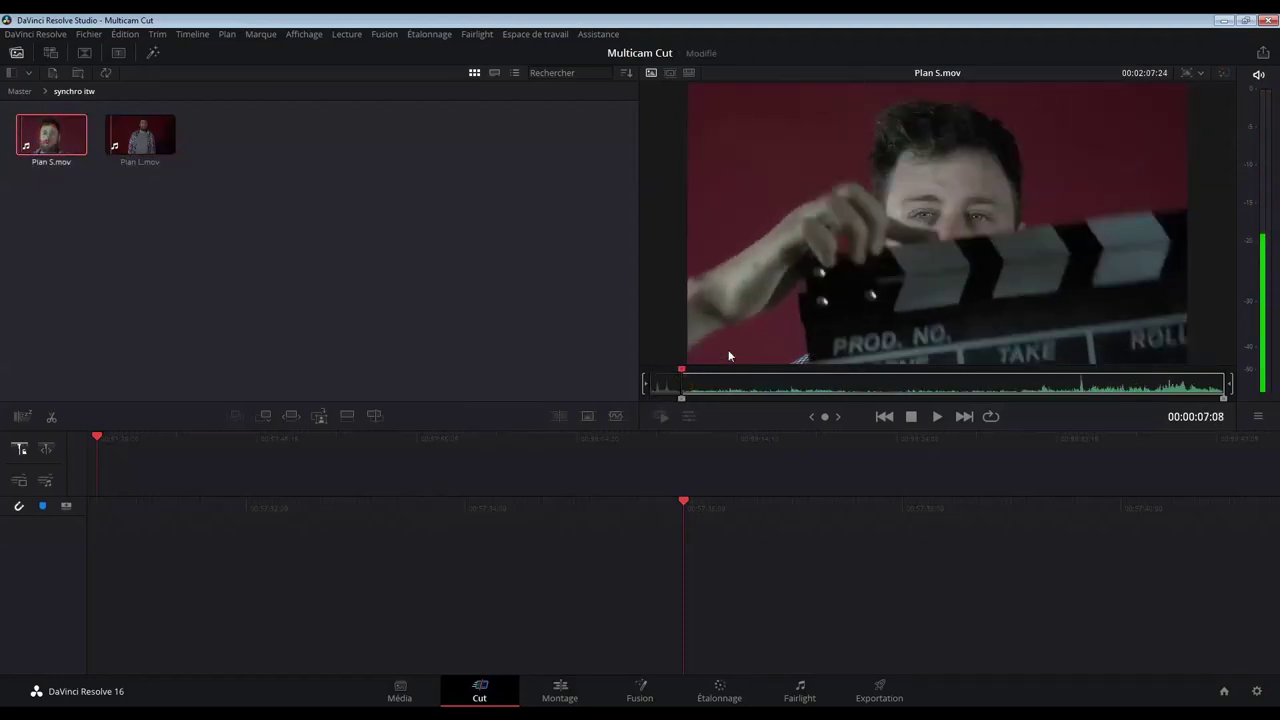
# Synchronize Plan S.mov and Plan L.mov by their In points in Sync Clips and check the alignment at the clap.
pyautogui.click(124, 268)
pyautogui.moveTo(148, 217); pyautogui.dragTo(29, 118)
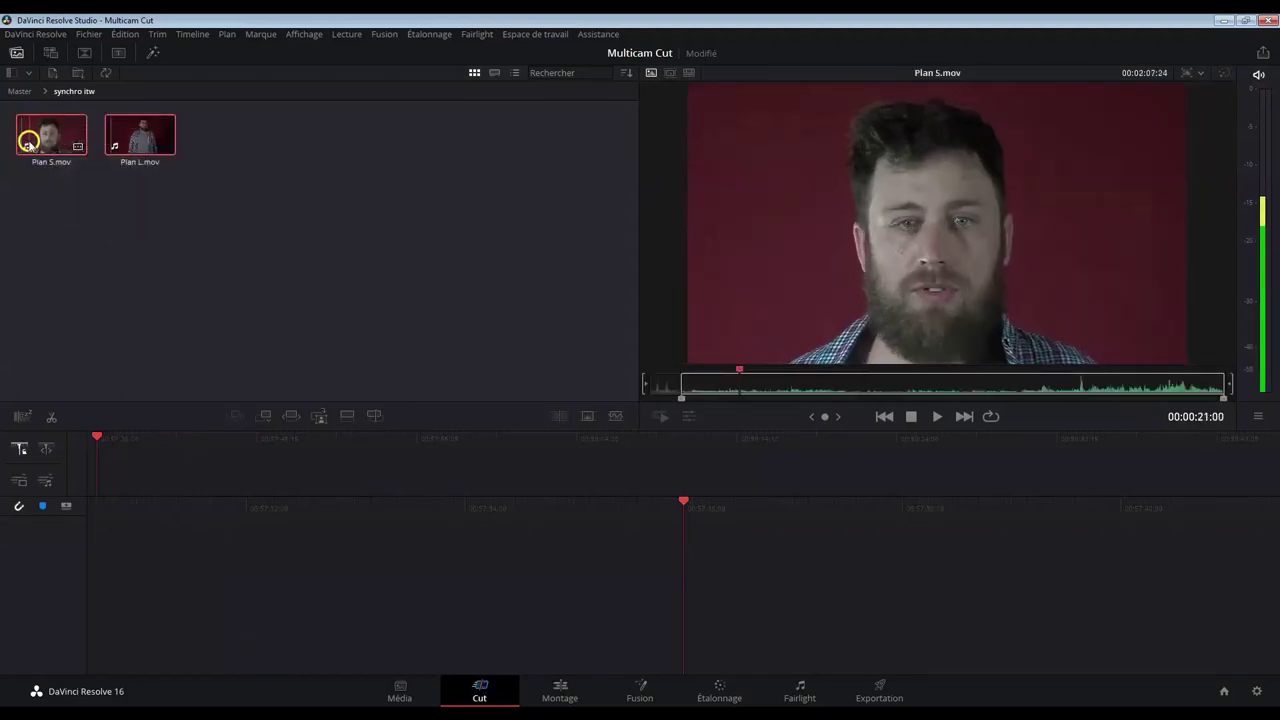
pyautogui.click(106, 74)
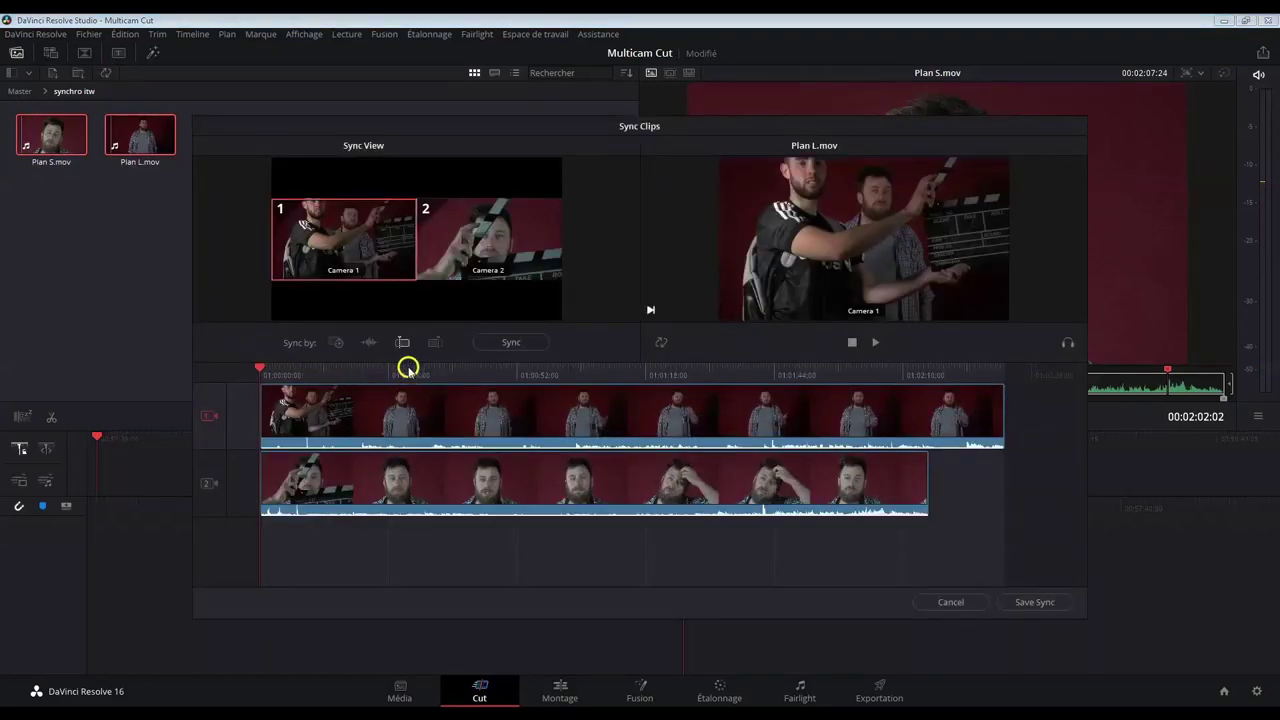
pyautogui.click(403, 343)
pyautogui.click(511, 342)
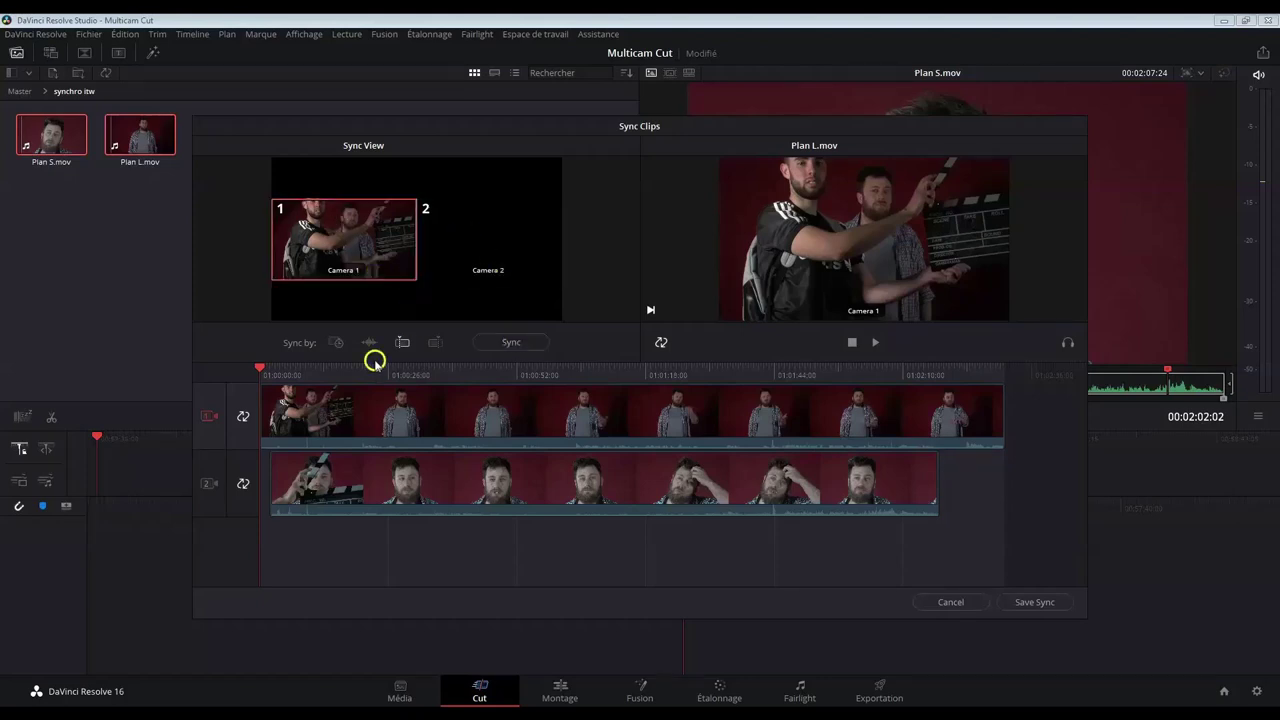
pyautogui.moveTo(257, 370); pyautogui.dragTo(305, 372)
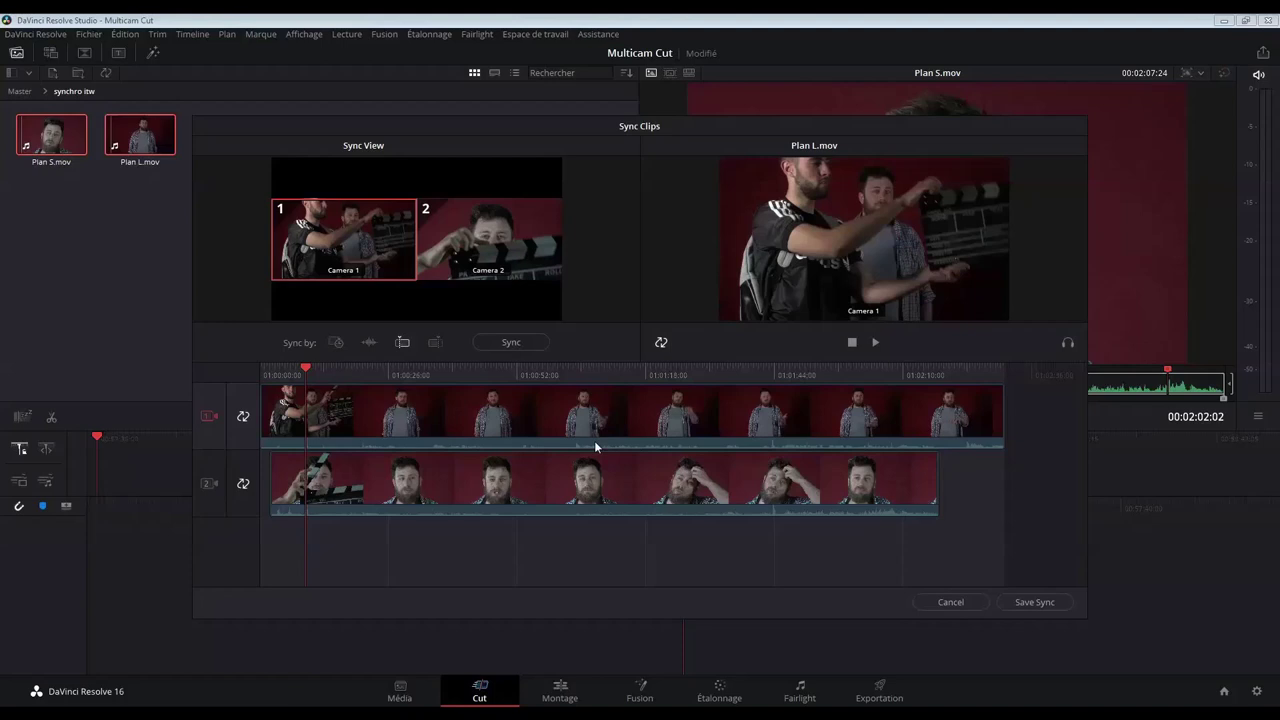
# Unlock the sync of the Camera 1 clip, try nudging the clip, and lock its sync again.
pyautogui.moveTo(594, 440); pyautogui.dragTo(582, 470)
pyautogui.click(661, 342)
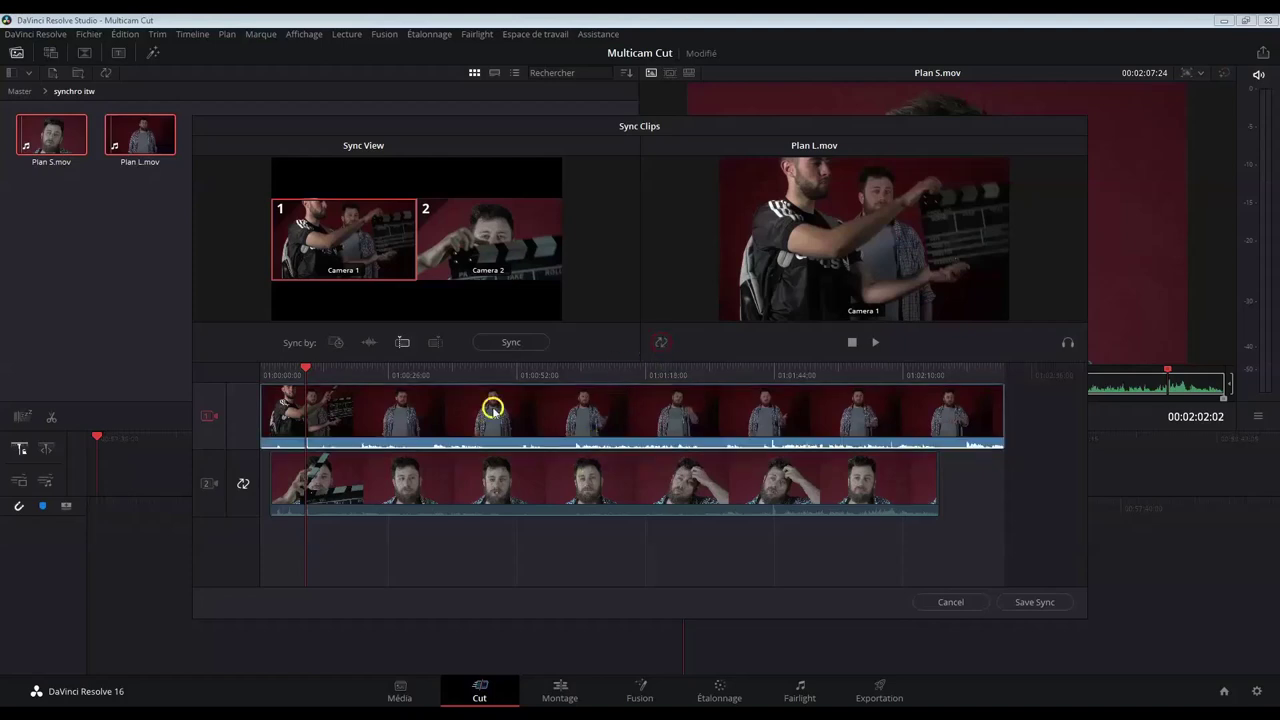
pyautogui.moveTo(373, 408); pyautogui.dragTo(374, 408)
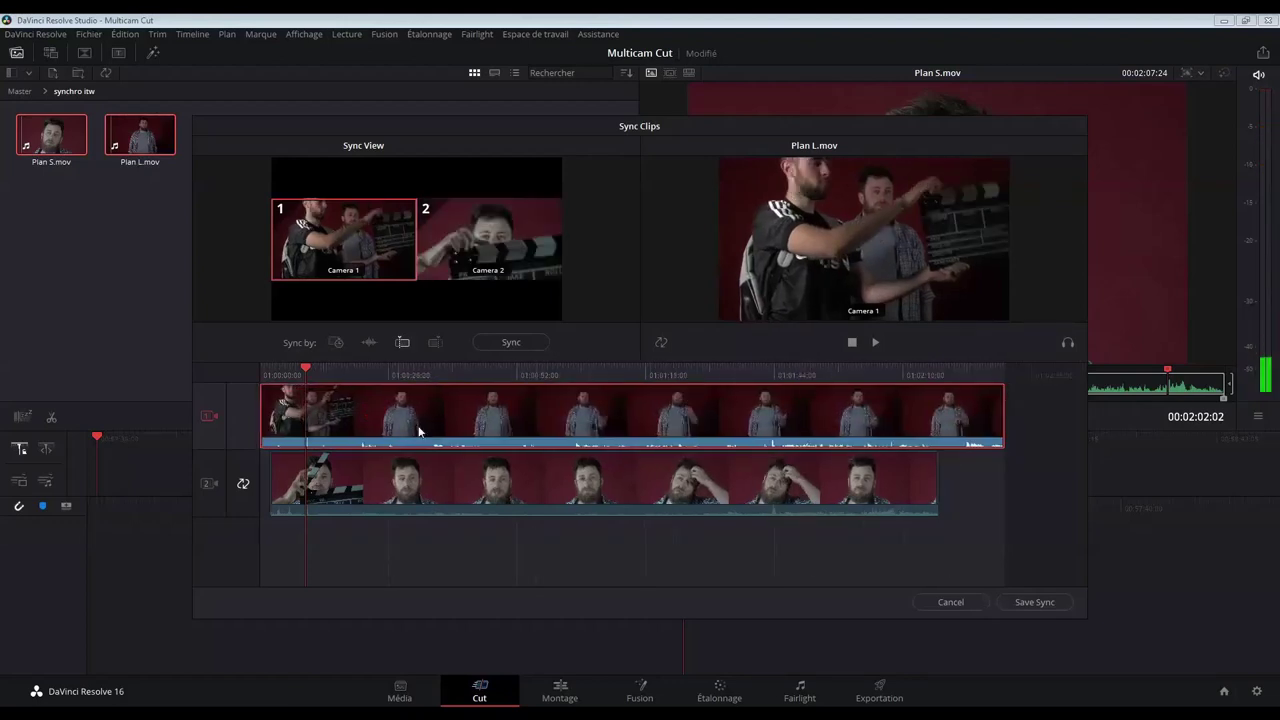
pyautogui.click(662, 342)
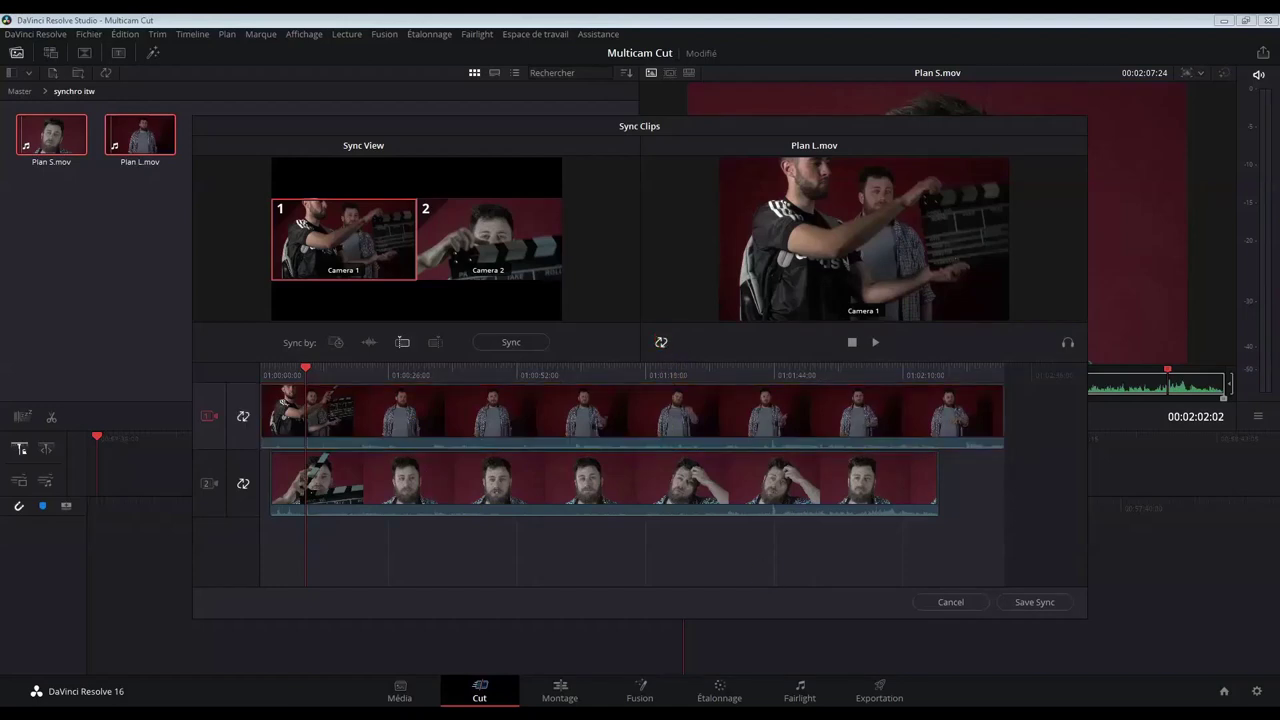
# Save the synchronization of the two camera clips.
pyautogui.click(1036, 602)
pyautogui.click(116, 124)
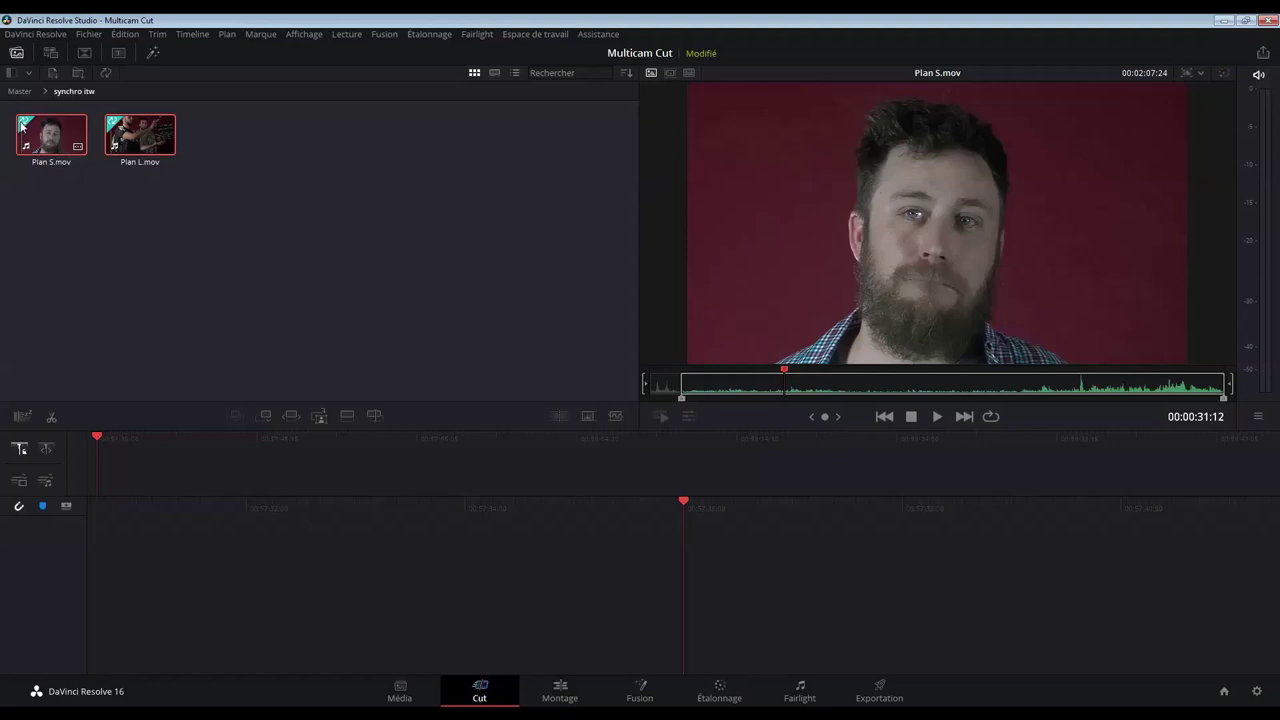
# Mark five successive excerpts of Plan L.mov and append each one to the timeline.
pyautogui.click(132, 140)
pyautogui.click(726, 416)
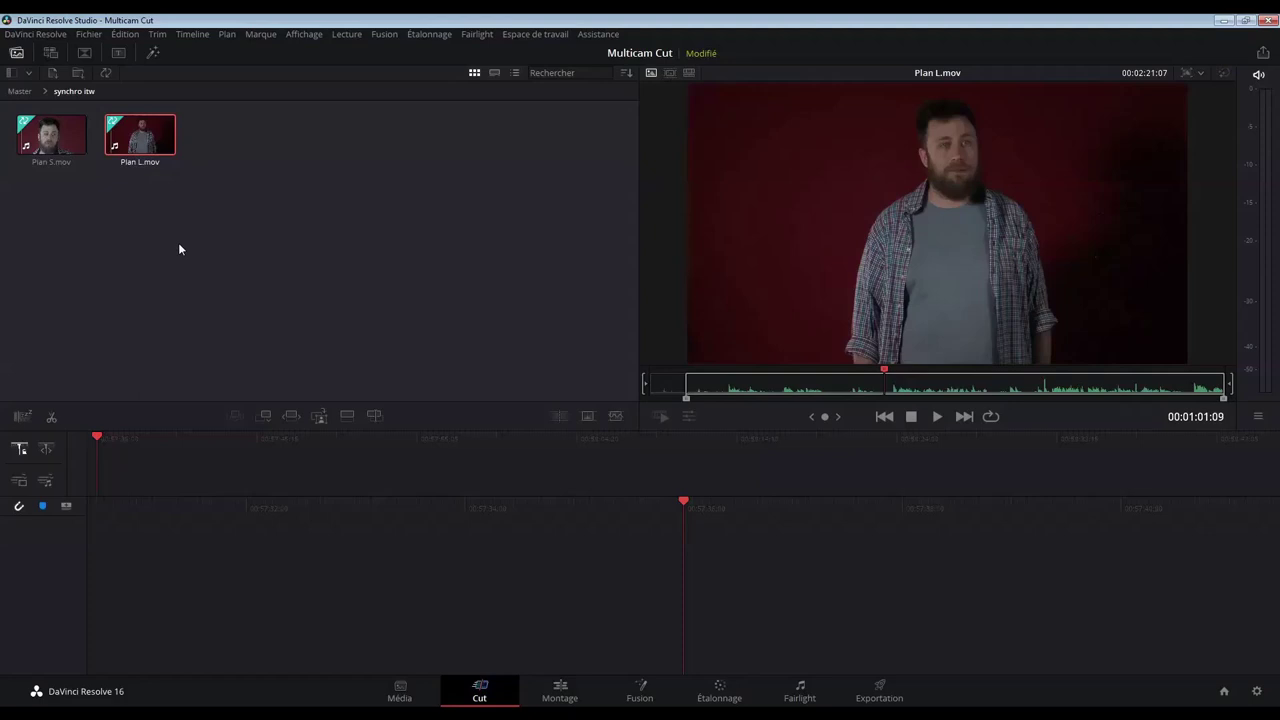
pyautogui.click(704, 392)
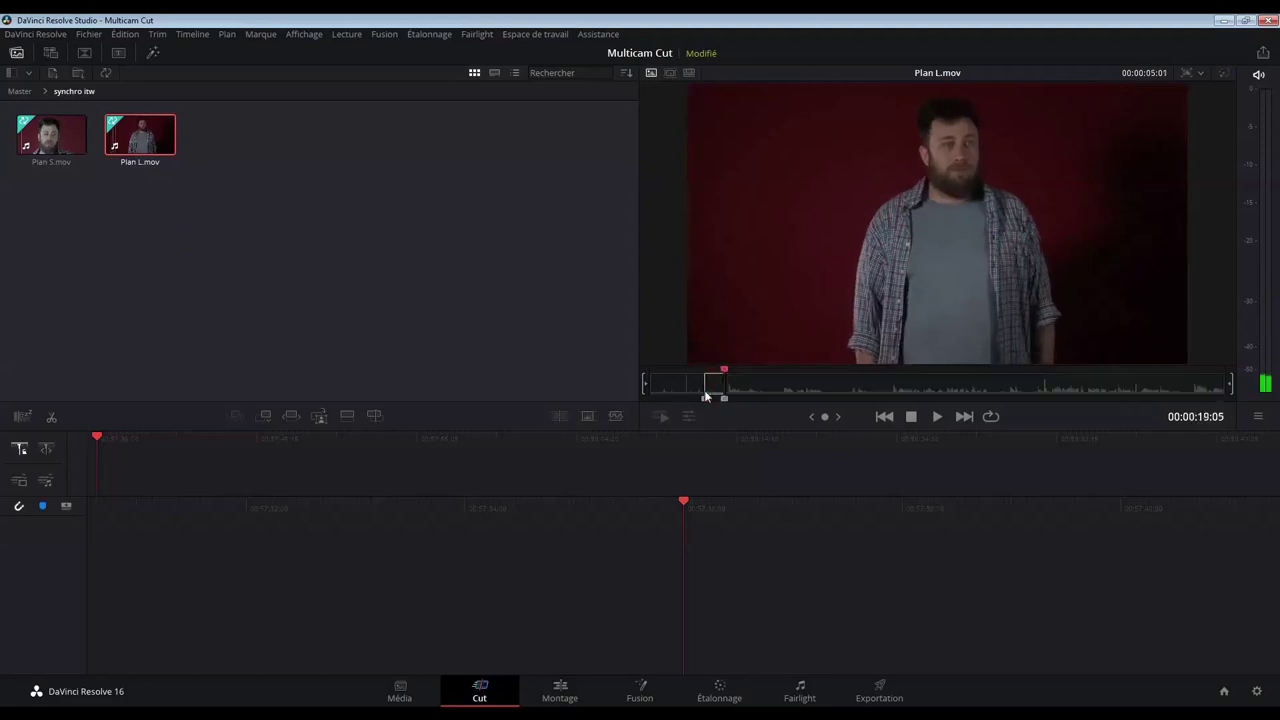
pyautogui.hotkey('shift', 'F12')
pyautogui.moveTo(749, 386); pyautogui.dragTo(1205, 393)
pyautogui.hotkey('shift', 'F12')
pyautogui.hotkey('shift', 'F12')
pyautogui.hotkey('shift', 'F12')
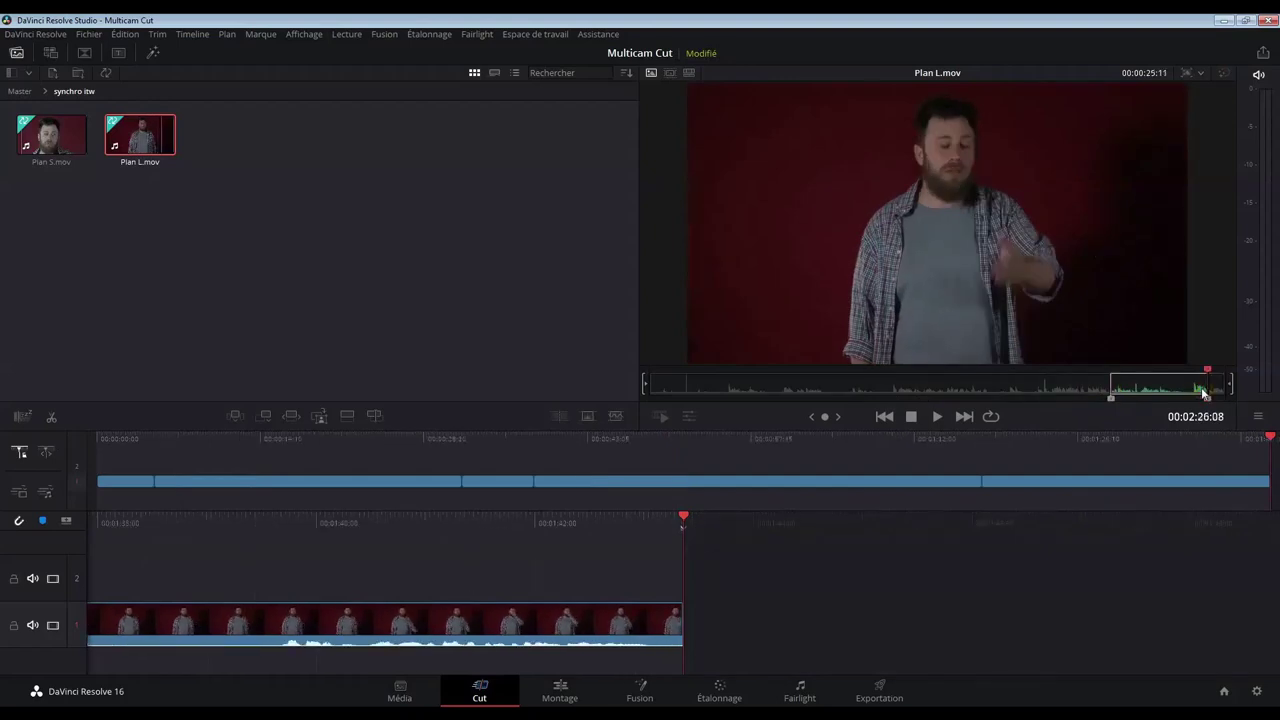
# Show the Sync Bin for the edited timeline and move the playhead from the start to about 8 seconds.
pyautogui.click(97, 440)
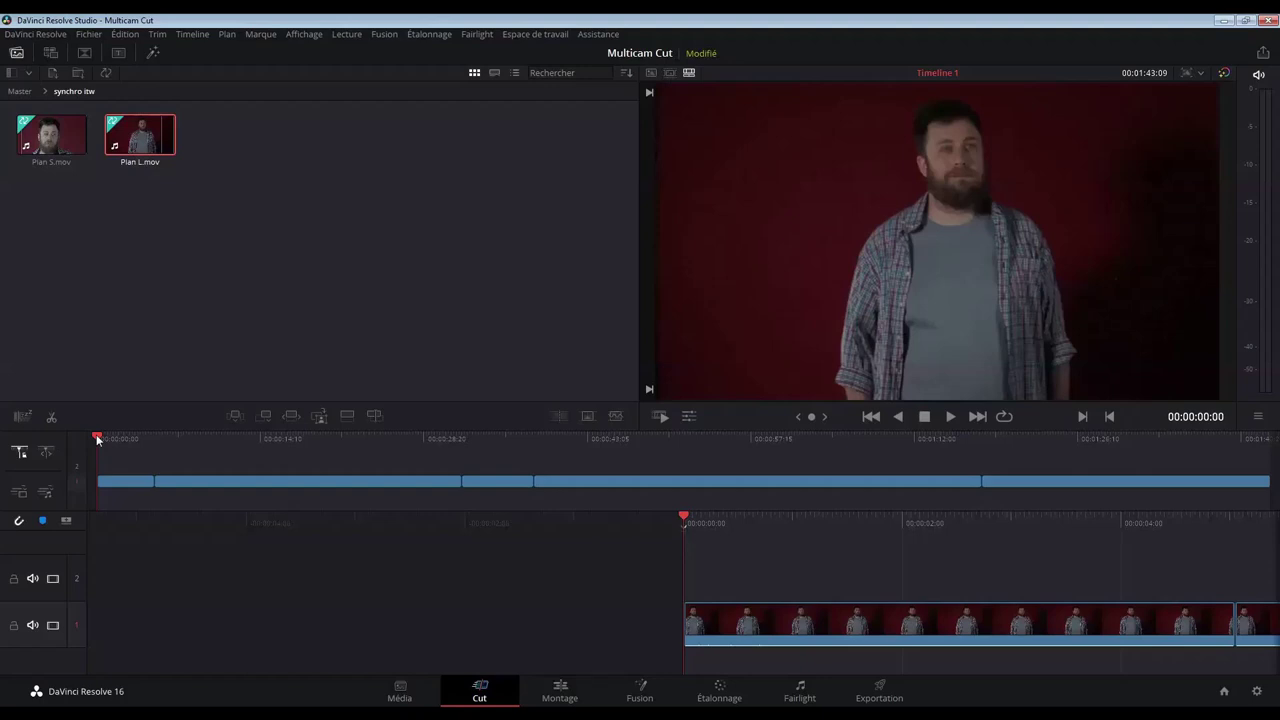
pyautogui.click(57, 55)
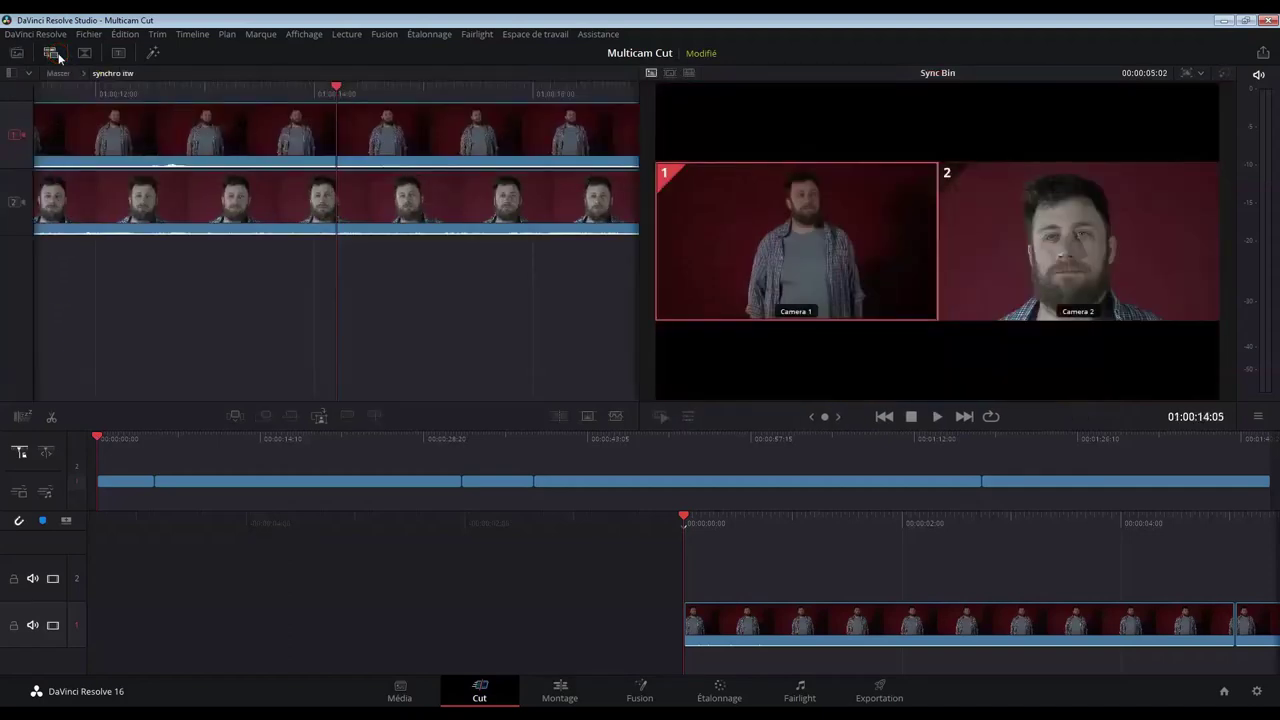
pyautogui.click(688, 517)
pyautogui.moveTo(688, 517); pyautogui.dragTo(470, 532)
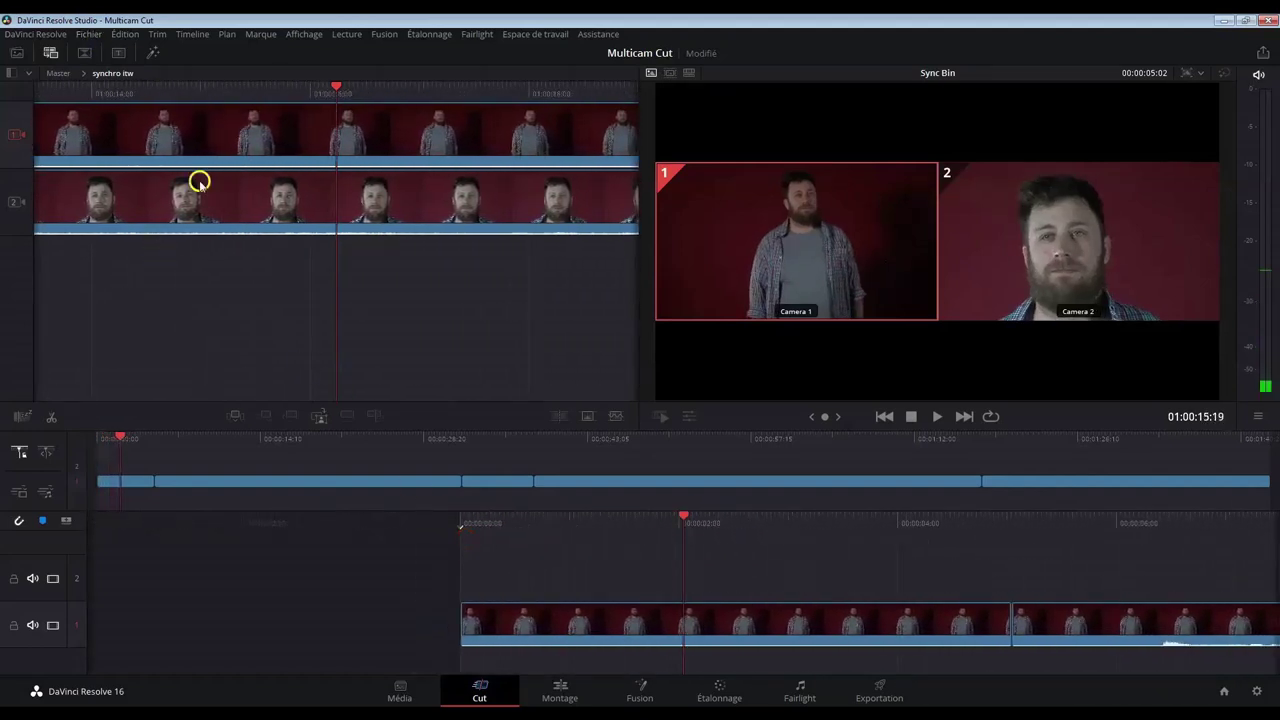
pyautogui.moveTo(686, 515); pyautogui.dragTo(598, 538)
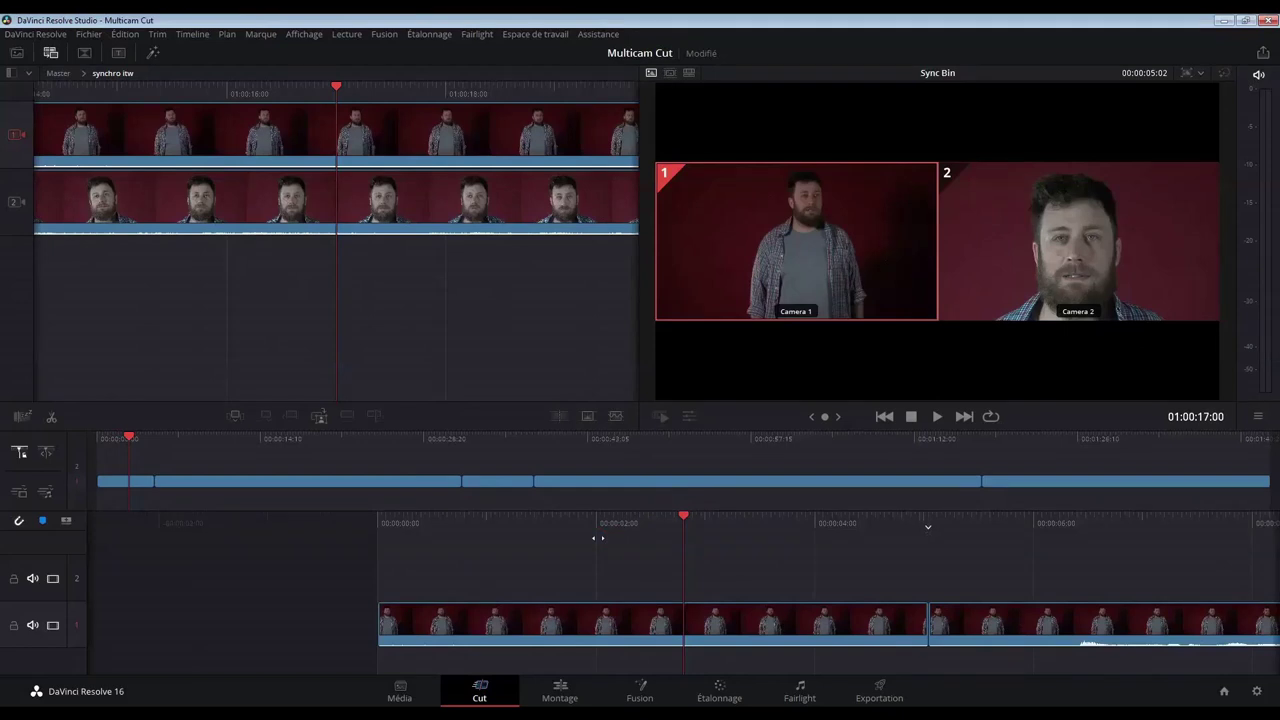
pyautogui.click(683, 521)
pyautogui.moveTo(683, 521); pyautogui.dragTo(84, 607)
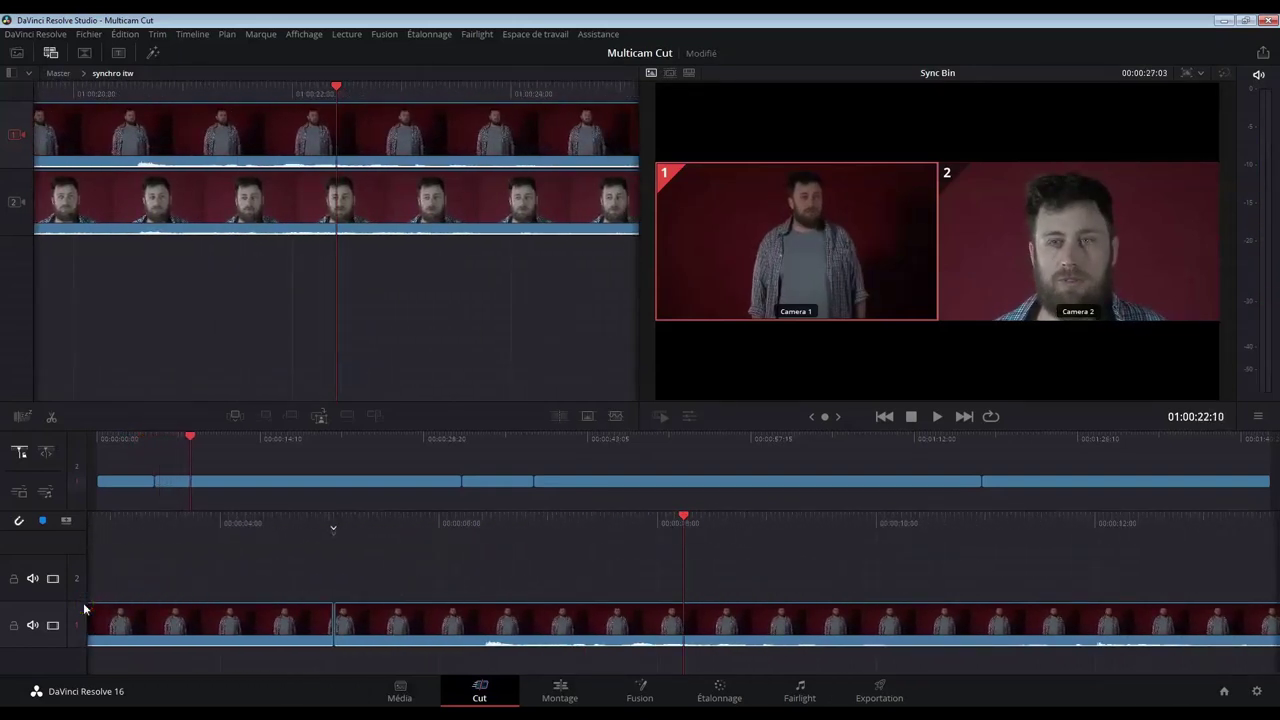
# Choose the Camera 2 angle and source-overwrite about 5 seconds of it onto track 2 in sync with the wide shot.
pyautogui.click(1107, 244)
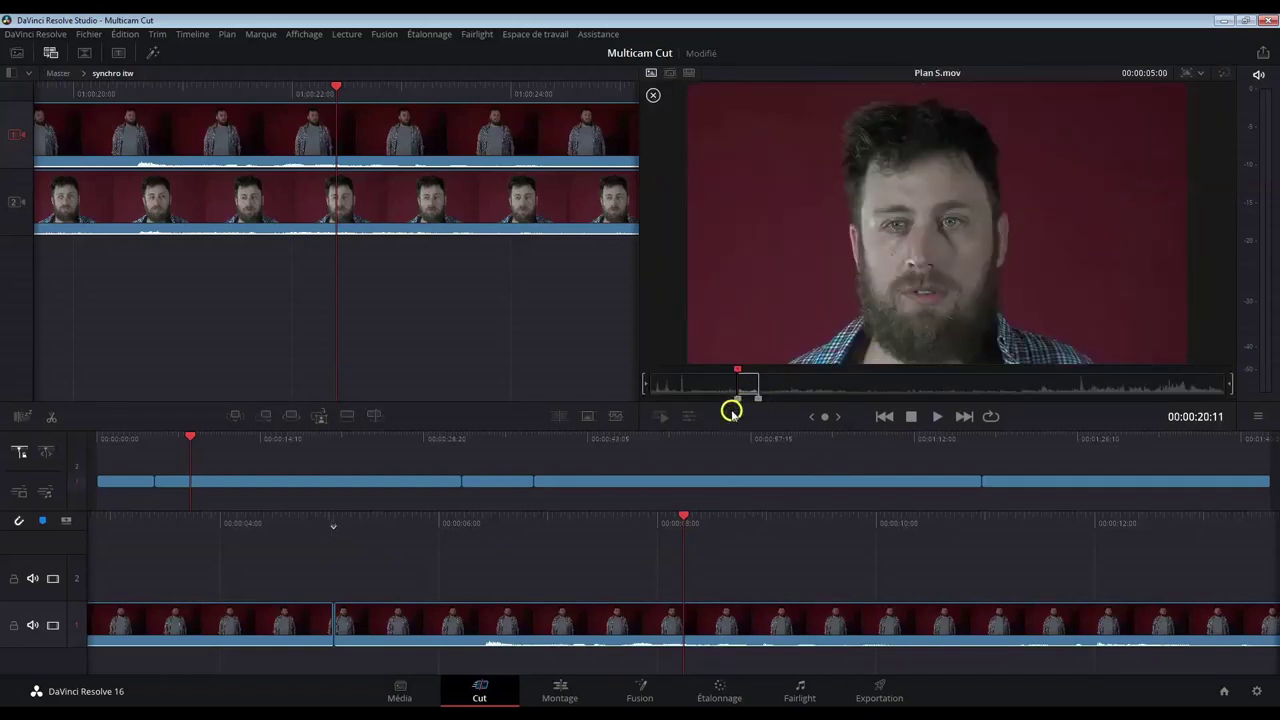
pyautogui.moveTo(750, 401); pyautogui.dragTo(734, 402)
pyautogui.click(835, 315)
pyautogui.click(375, 416)
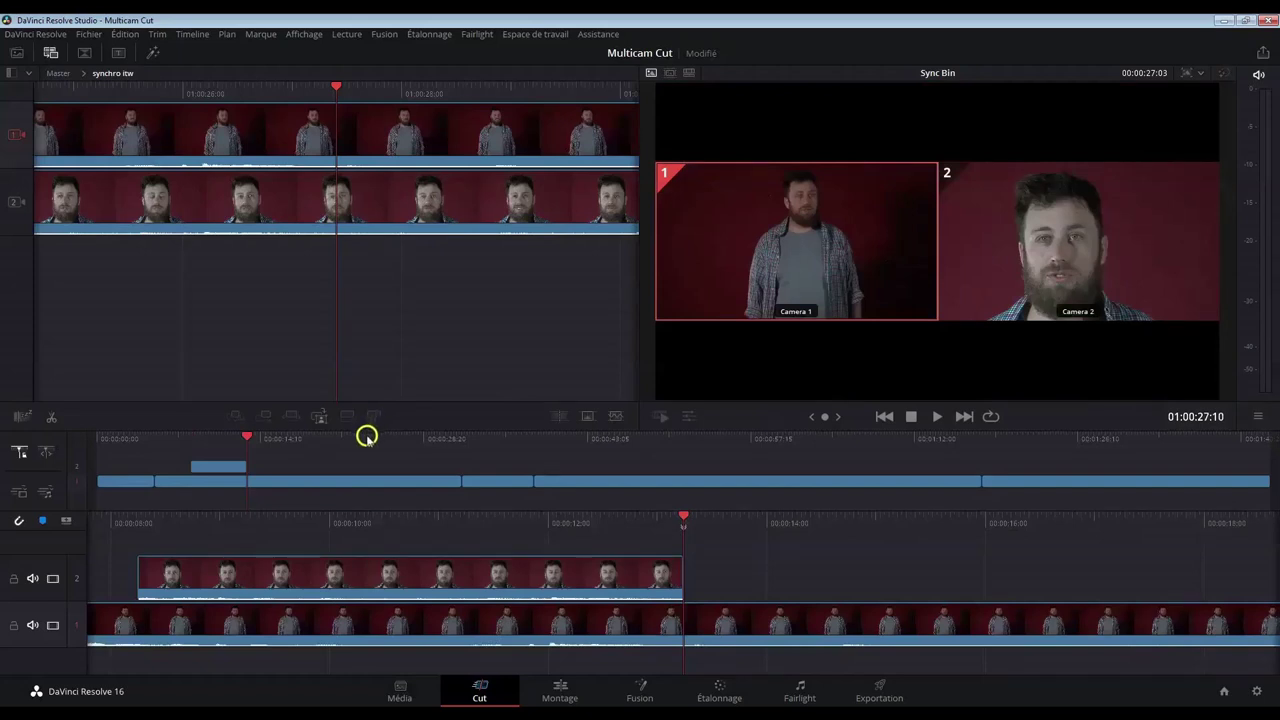
# Return the playhead to the start of the Camera 2 cutaway, preview Camera 1, and trim the cutaway's end to about 4.6 seconds long.
pyautogui.moveTo(245, 443); pyautogui.dragTo(196, 428)
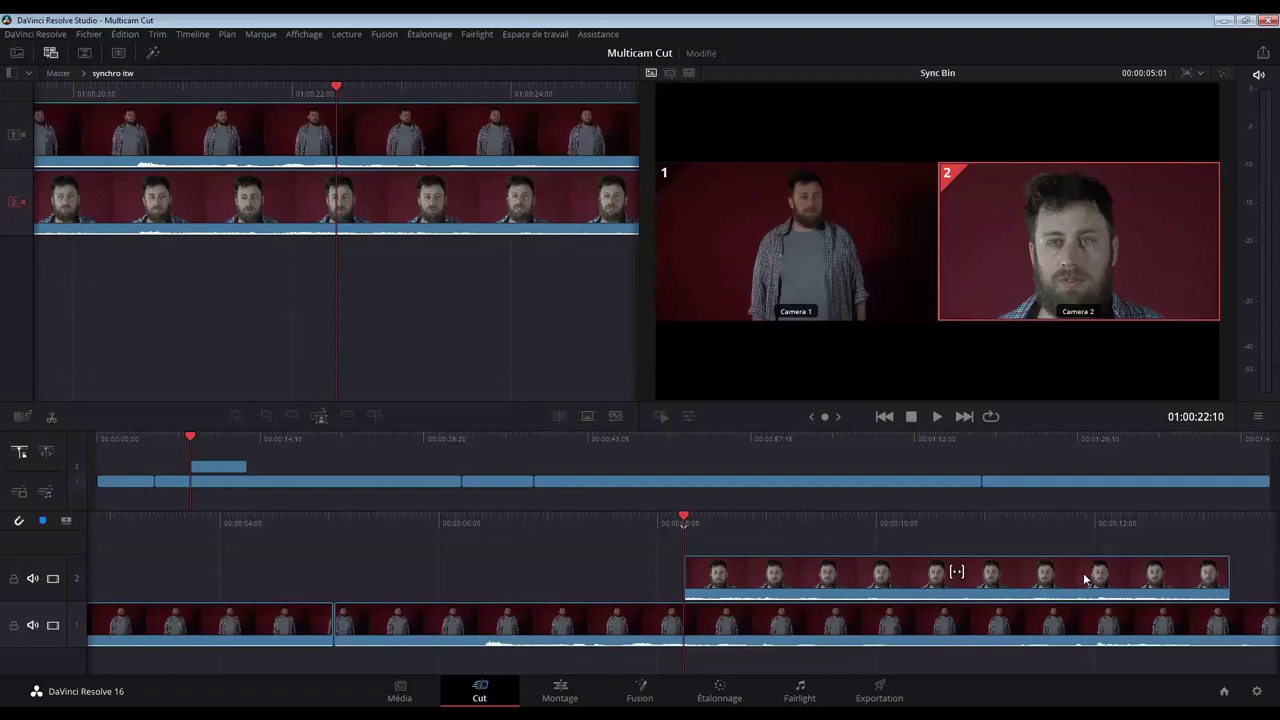
pyautogui.click(810, 312)
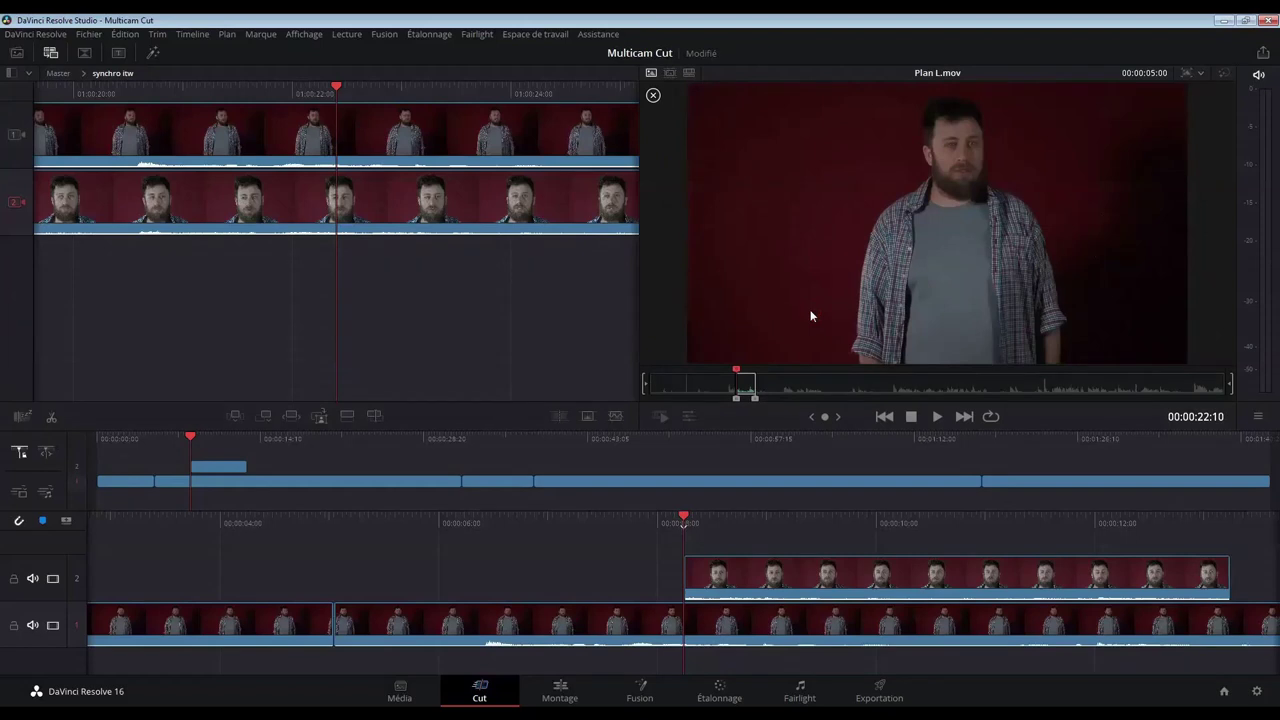
pyautogui.moveTo(1227, 572); pyautogui.dragTo(1184, 571)
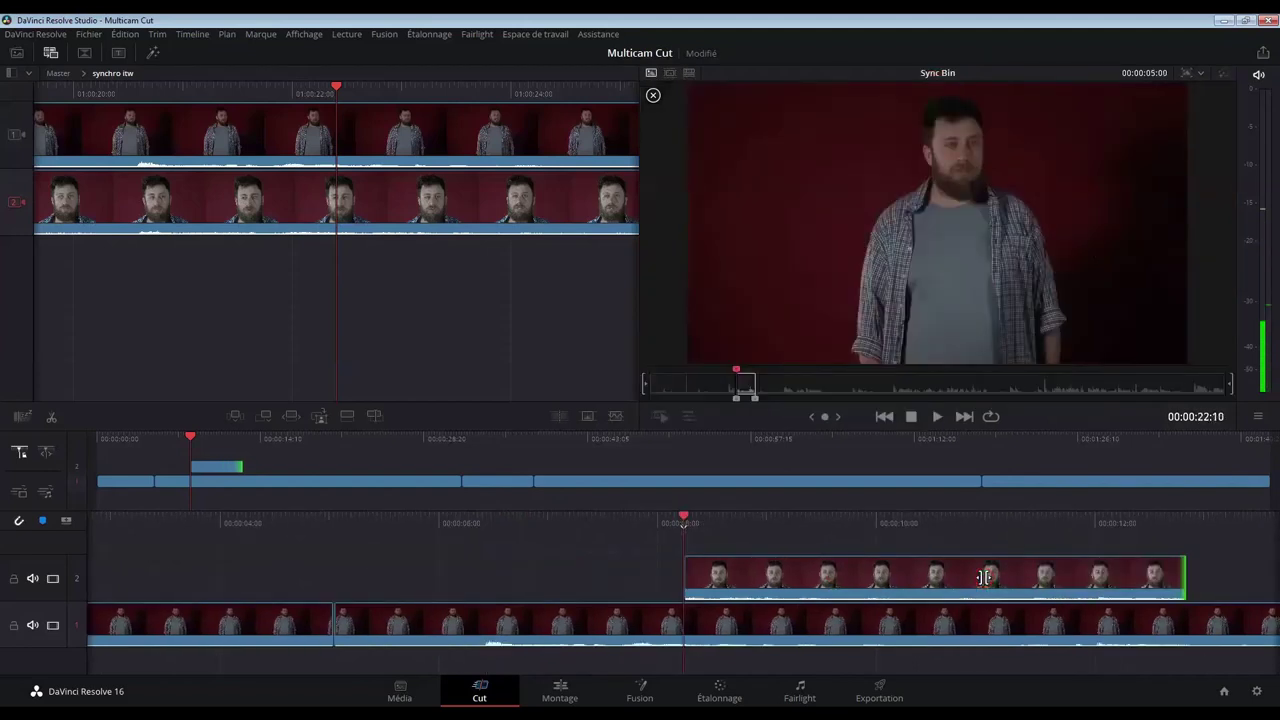